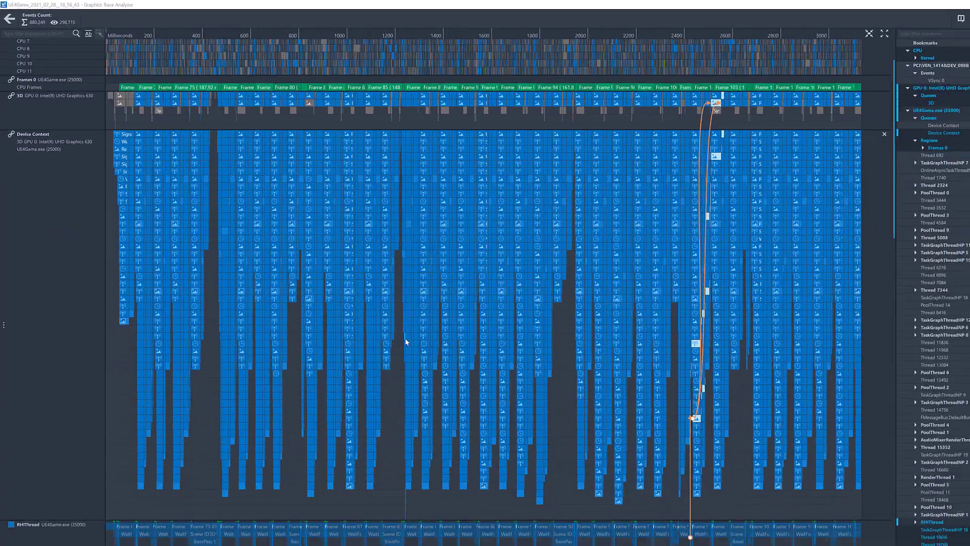
pyautogui.scroll(3, 405, 341)
pyautogui.scroll(3, 455, 342)
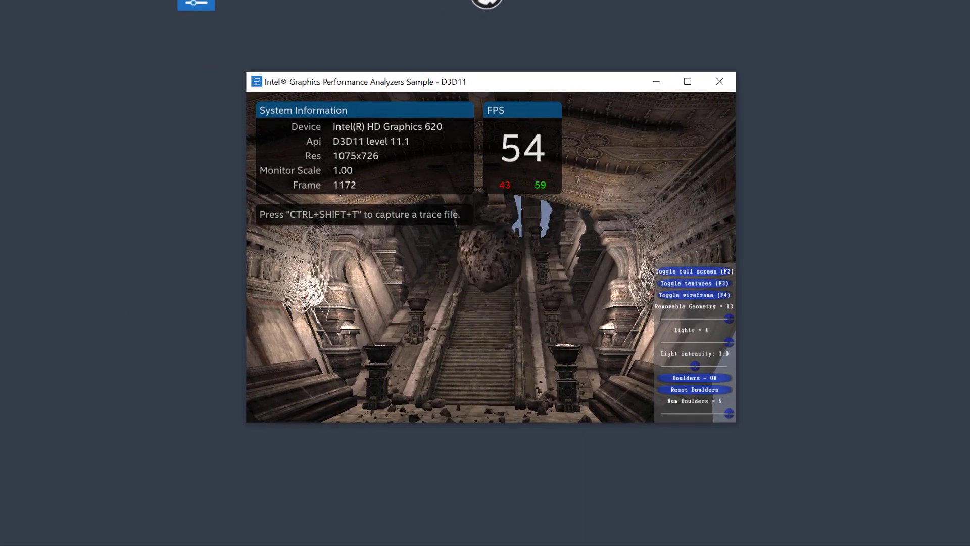
# Capture a trace of the running D3D11 sample and open the ShooterGame trace.
pyautogui.hotkey('ctrl', 'shift', 't')
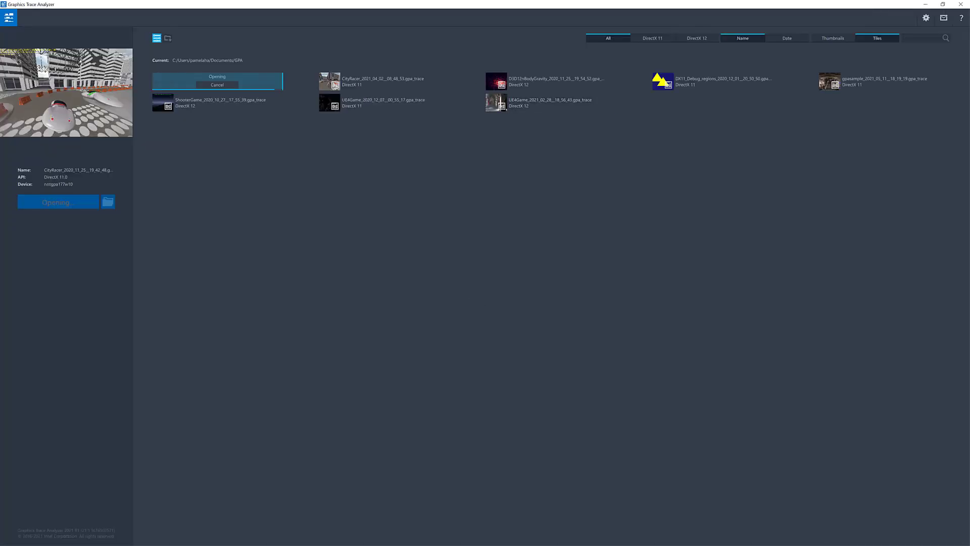
pyautogui.doubleClick(221, 81)
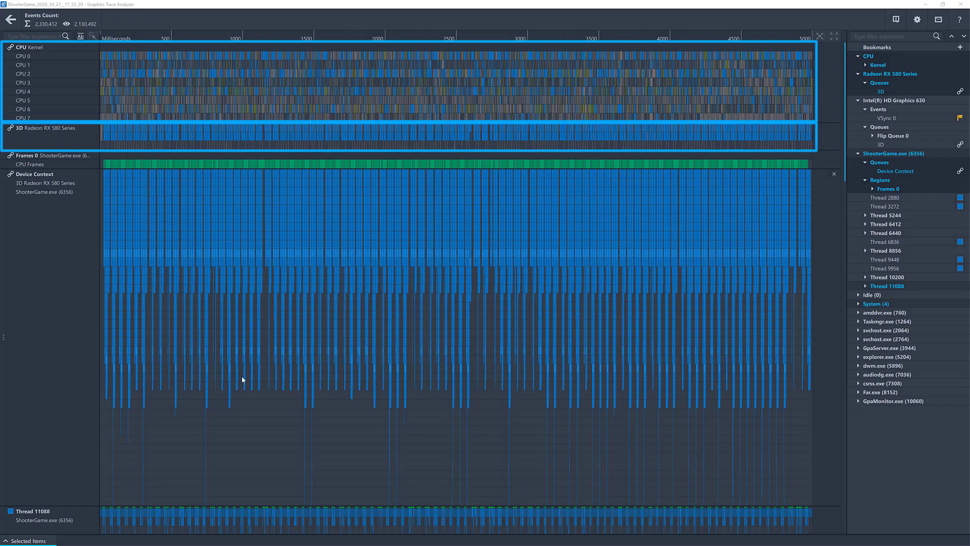
pyautogui.scroll(5, 699, 508)
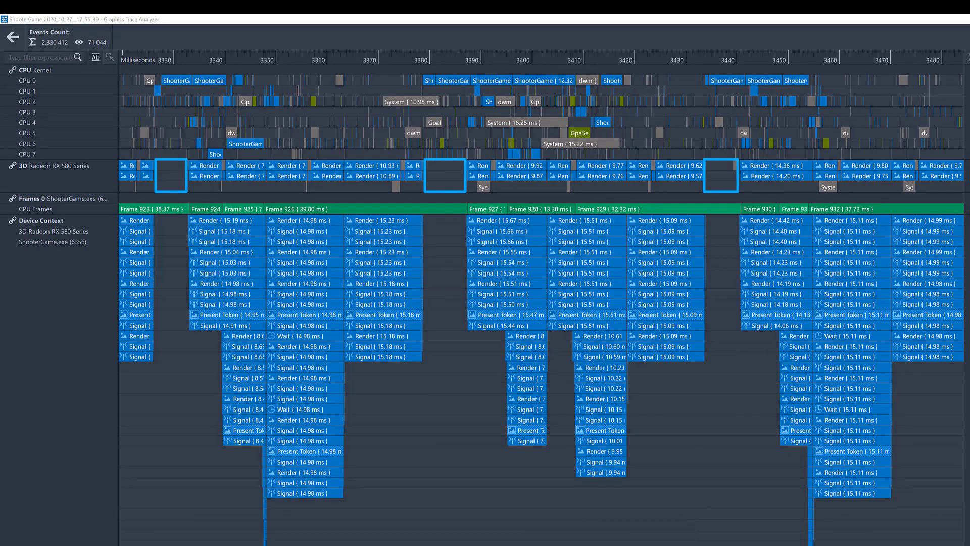
# Link the GPU render after Frame 926's gap to its Render (15.67 ms) device-context submission.
pyautogui.click(480, 165)
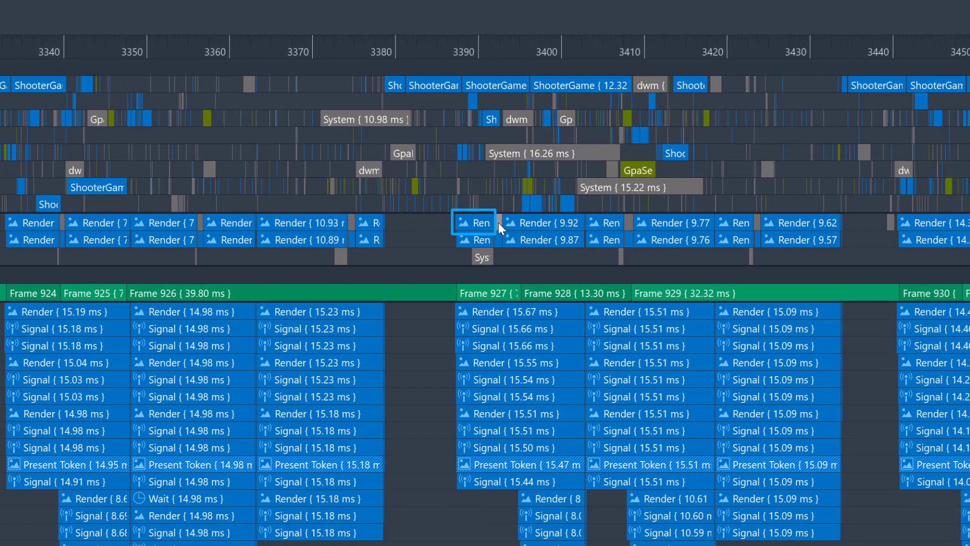
pyautogui.click(481, 225)
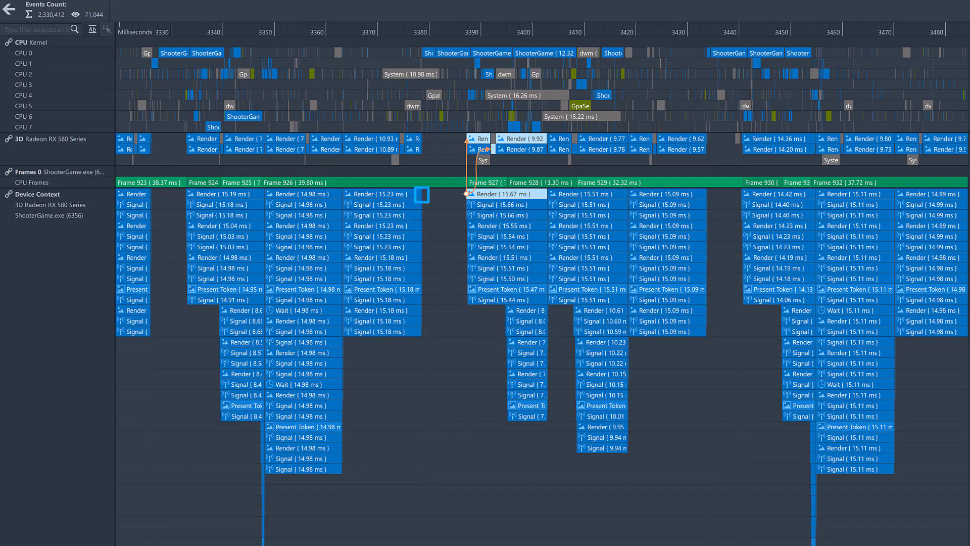
pyautogui.scroll(5, 427, 390)
pyautogui.scroll(5, 415, 402)
pyautogui.scroll(3, 414, 401)
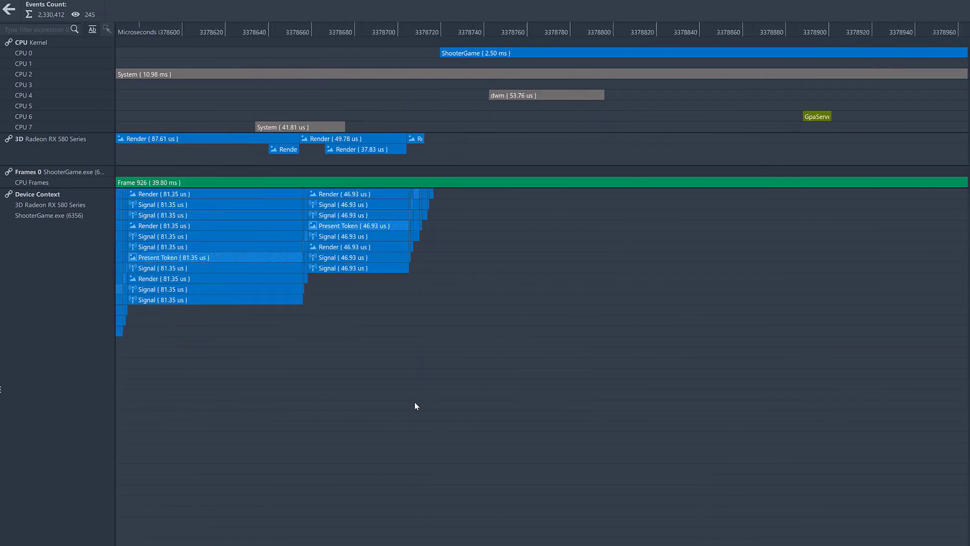
pyautogui.scroll(4, 415, 407)
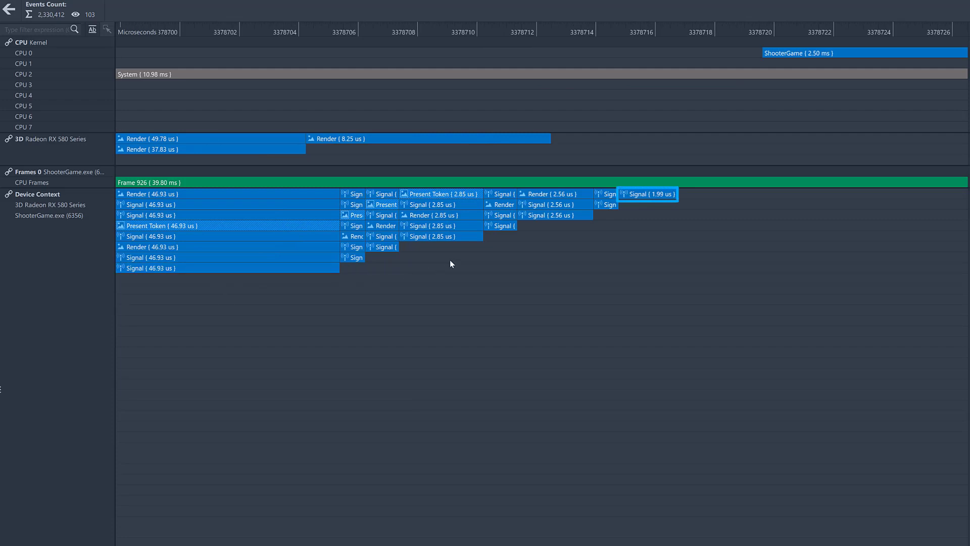
# Link Frame 926's final Signal (1.99 us) to Thread 11088's WaitForSingleObjectEx stall.
pyautogui.click(648, 194)
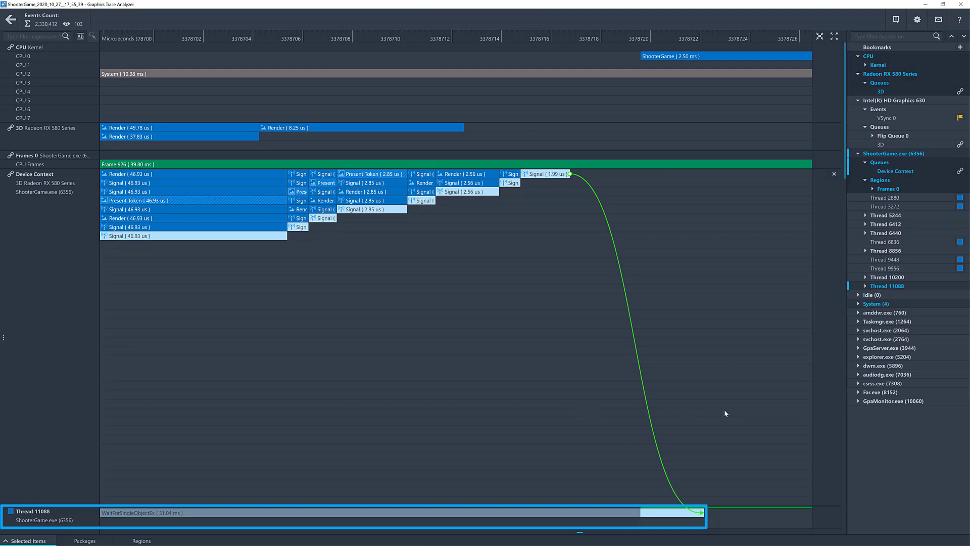
pyautogui.scroll(-5, 723, 409)
pyautogui.scroll(-5, 724, 410)
pyautogui.scroll(-3, 725, 410)
pyautogui.scroll(-5, 724, 409)
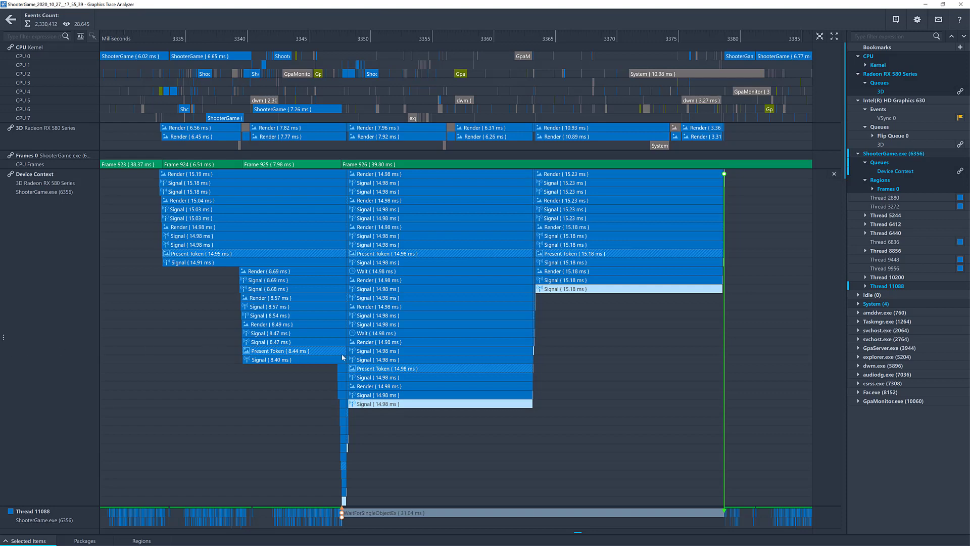
pyautogui.scroll(-3, 491, 415)
pyautogui.scroll(-3, 491, 415)
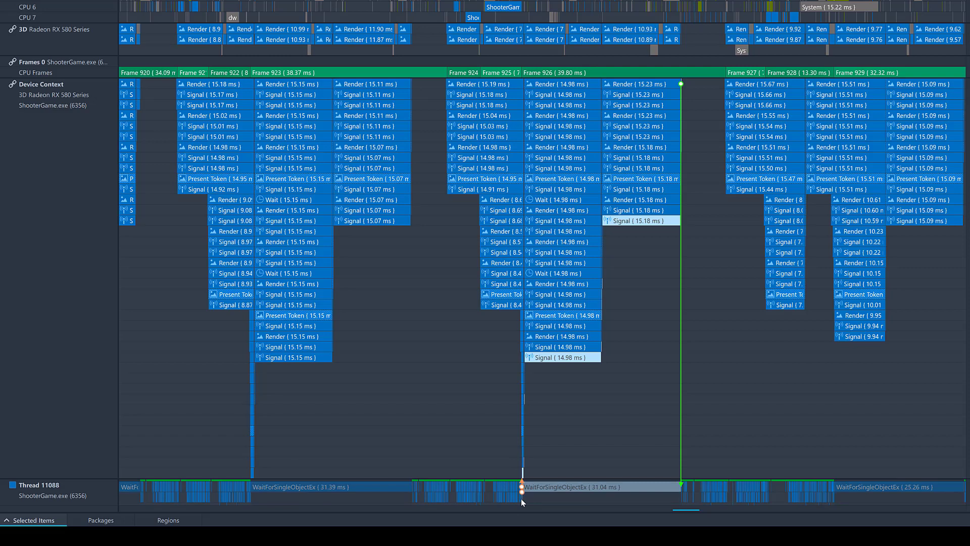
pyautogui.scroll(5, 521, 498)
pyautogui.scroll(5, 521, 499)
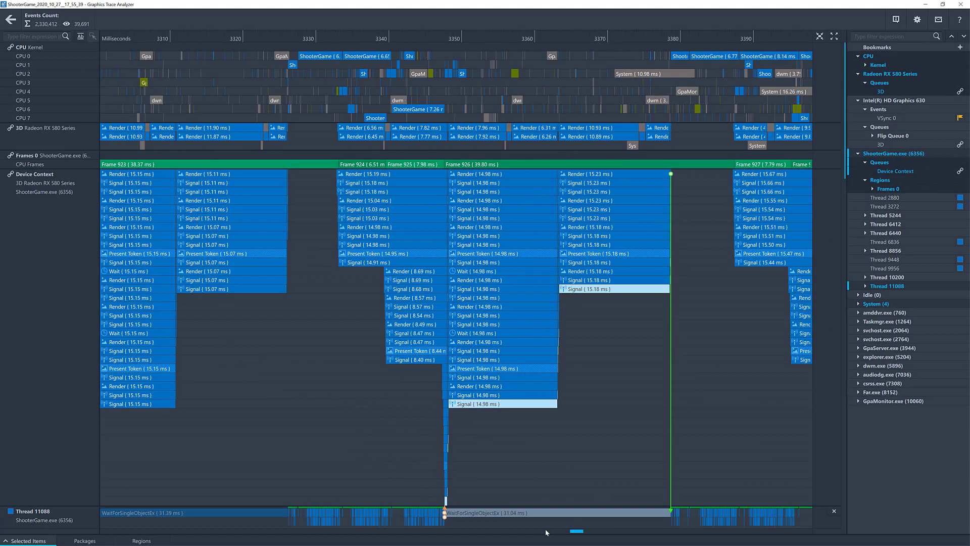
pyautogui.scroll(5, 531, 523)
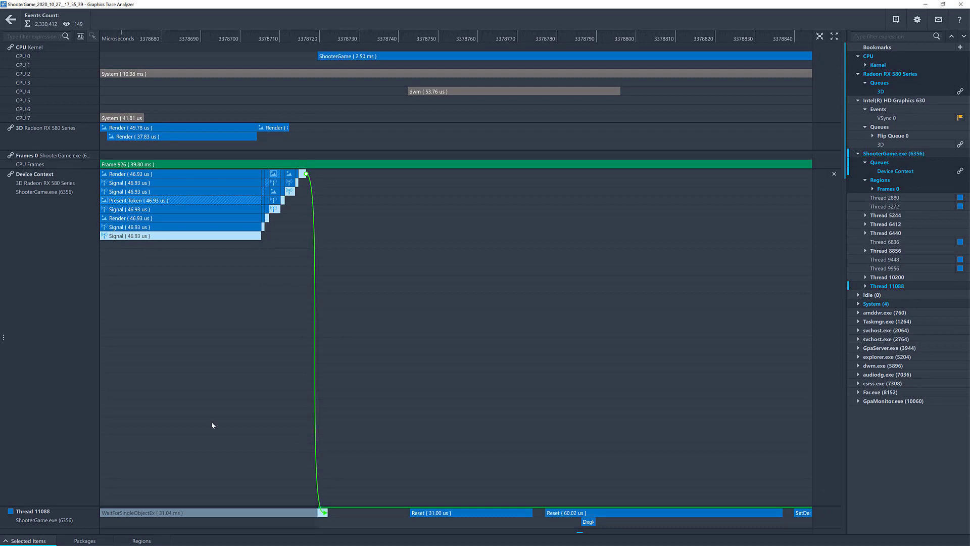
pyautogui.scroll(-3, 792, 492)
pyautogui.scroll(-3, 671, 467)
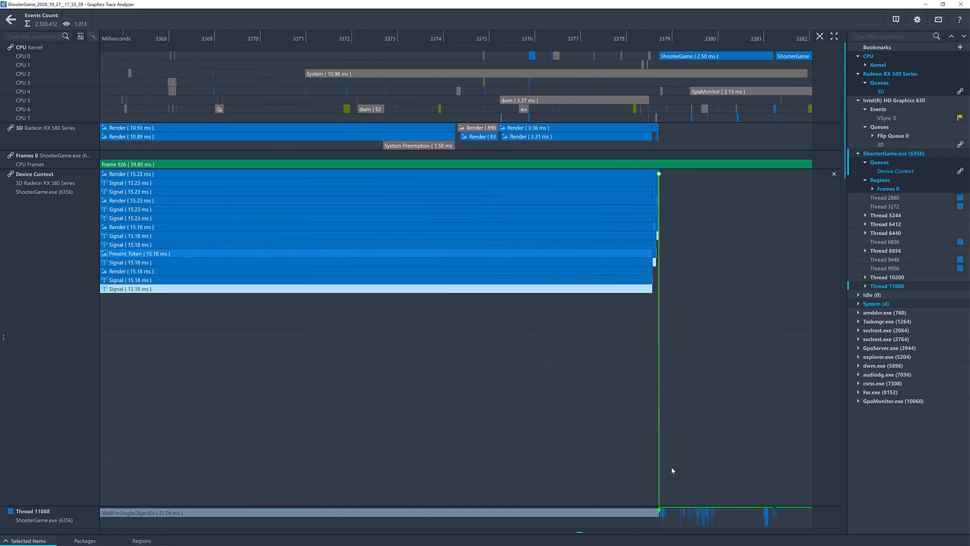
pyautogui.scroll(-3, 671, 470)
pyautogui.scroll(-2, 671, 470)
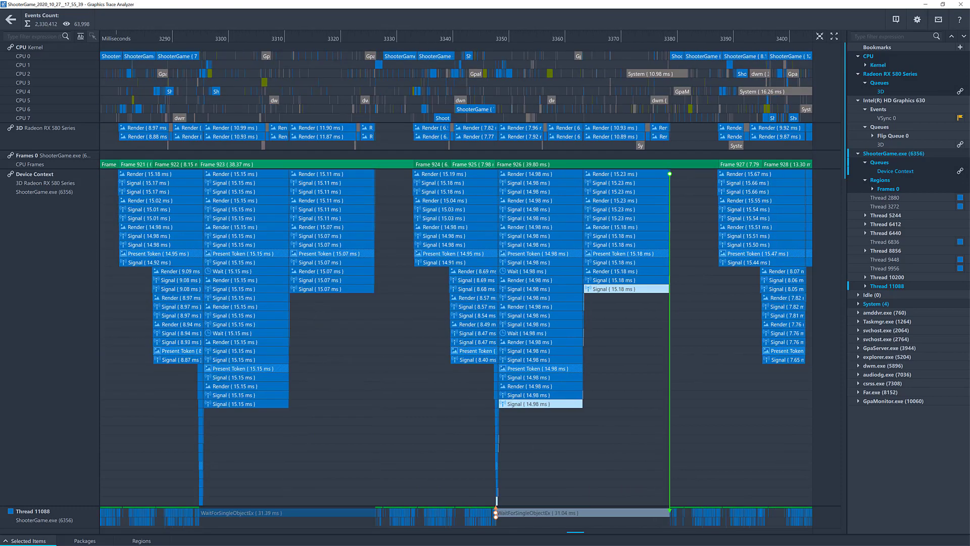